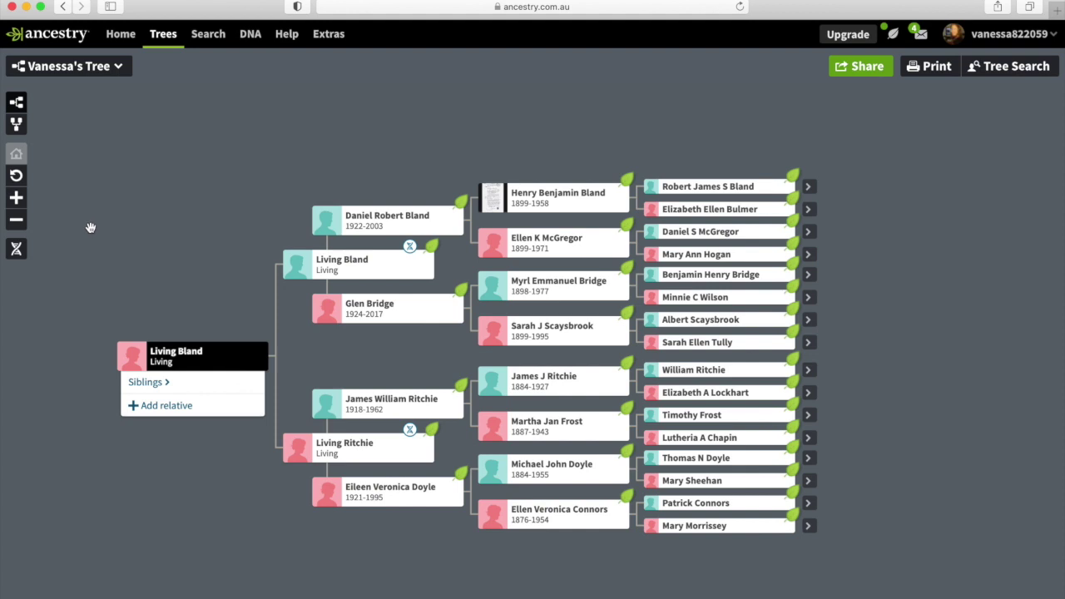
# Step: Turn on ThruLines icons for the family tree in the DNA Discoveries settings, then close the settings
pyautogui.click(17, 252)
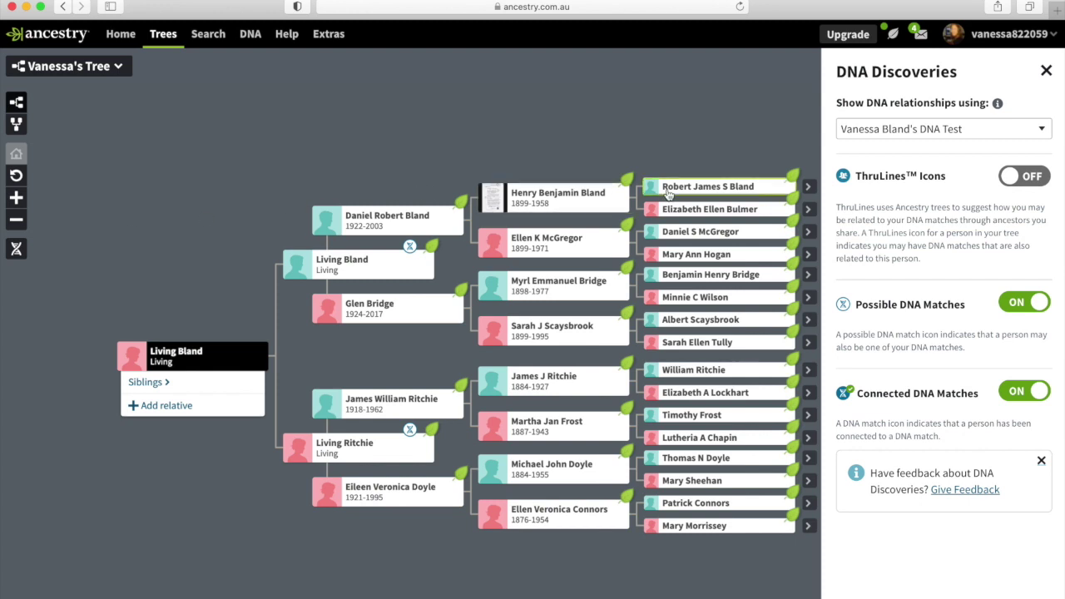
pyautogui.click(1037, 178)
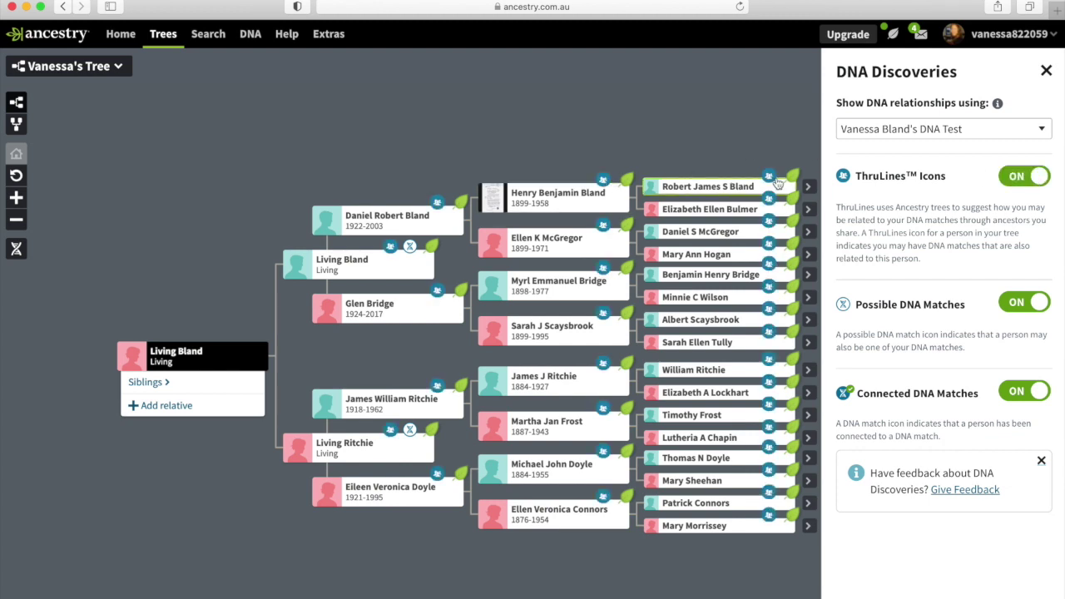
pyautogui.click(1019, 181)
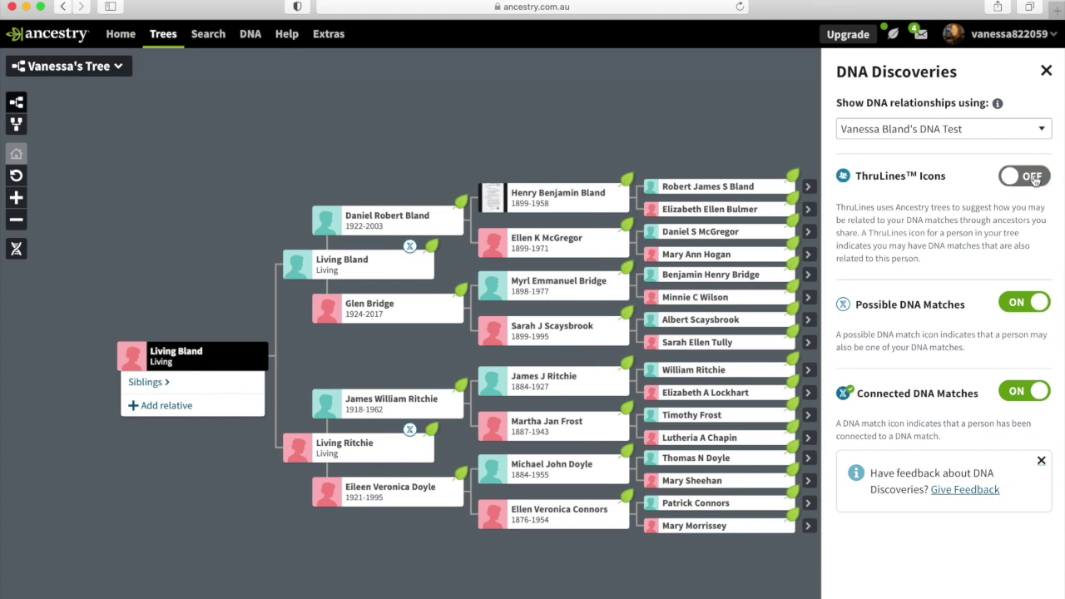
pyautogui.click(1039, 180)
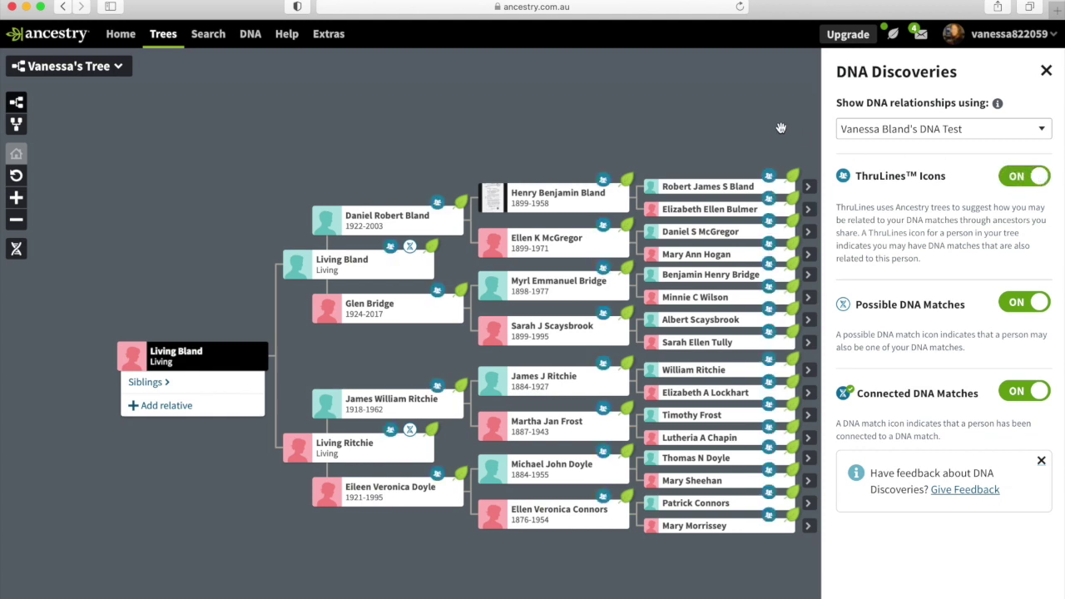
pyautogui.click(1047, 71)
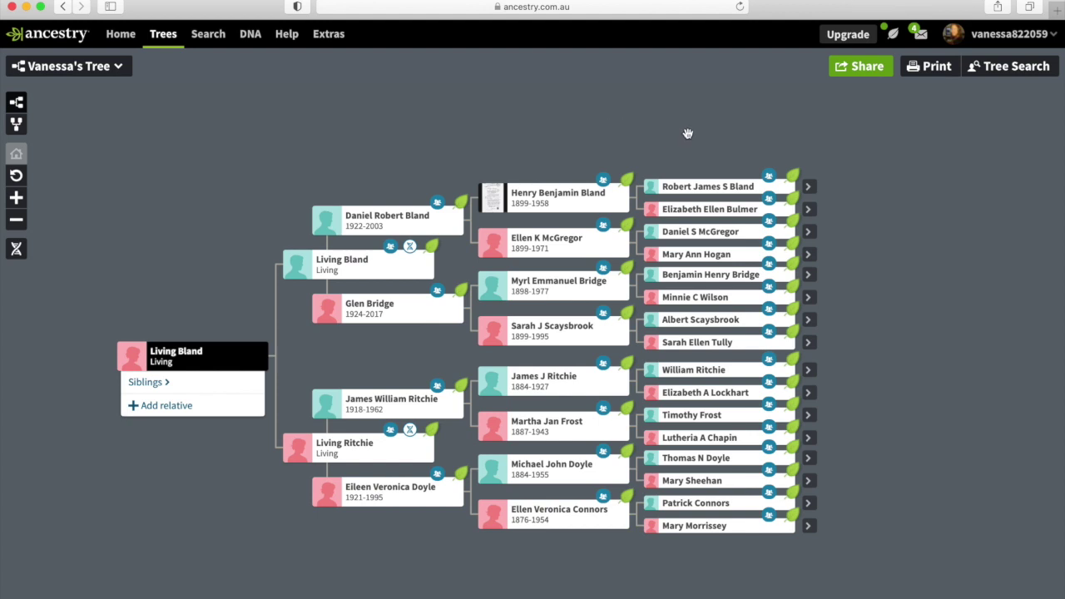
# Step: Examine the ThruLines relationships and DNA matches for the paternal grandfather's mother, then return to the tree
pyautogui.click(600, 233)
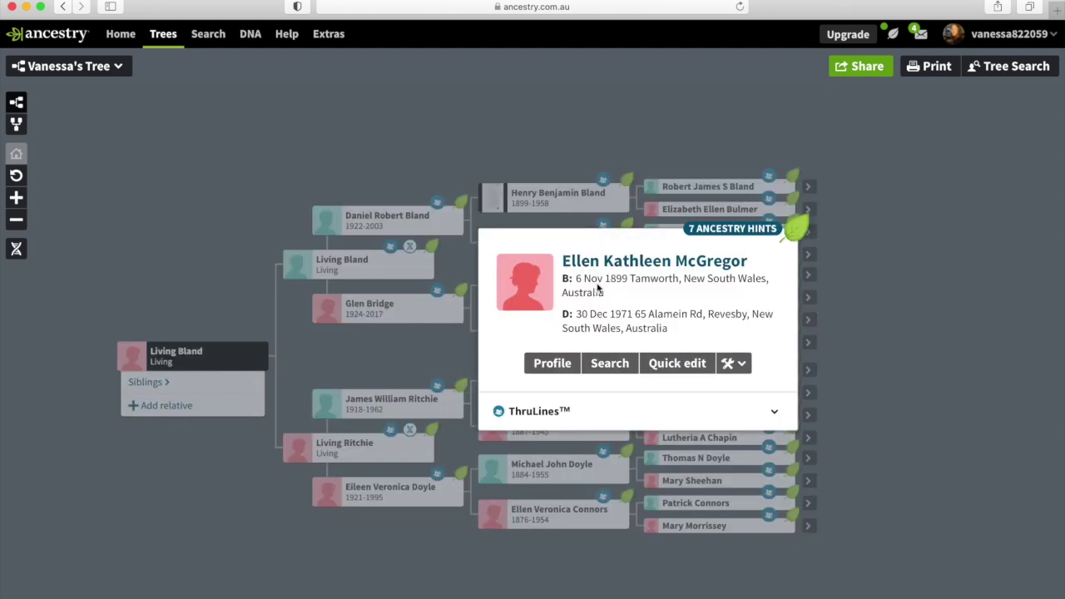
pyautogui.click(562, 414)
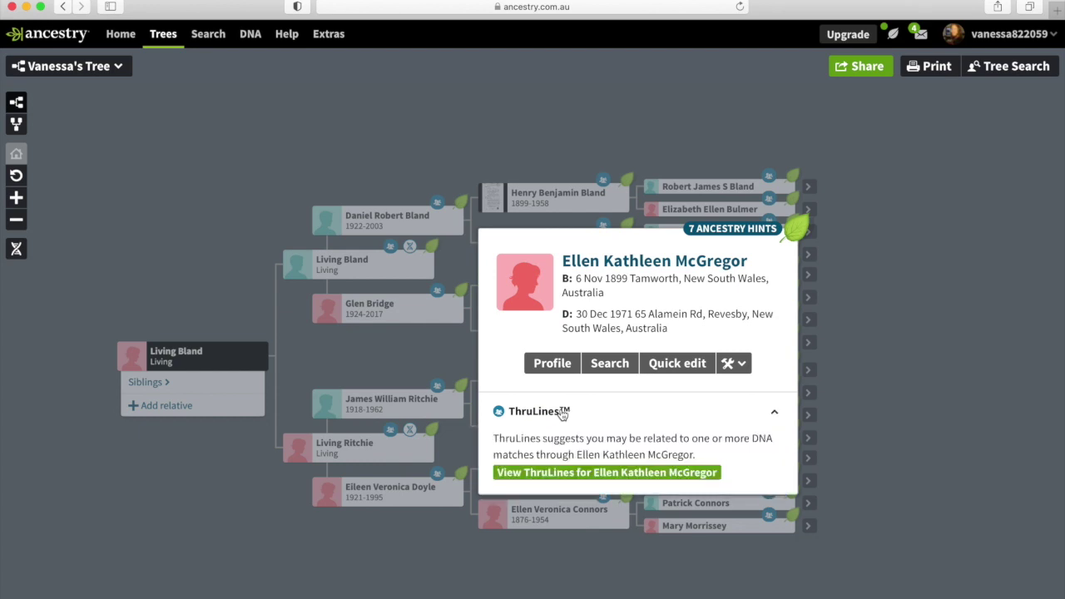
pyautogui.click(592, 473)
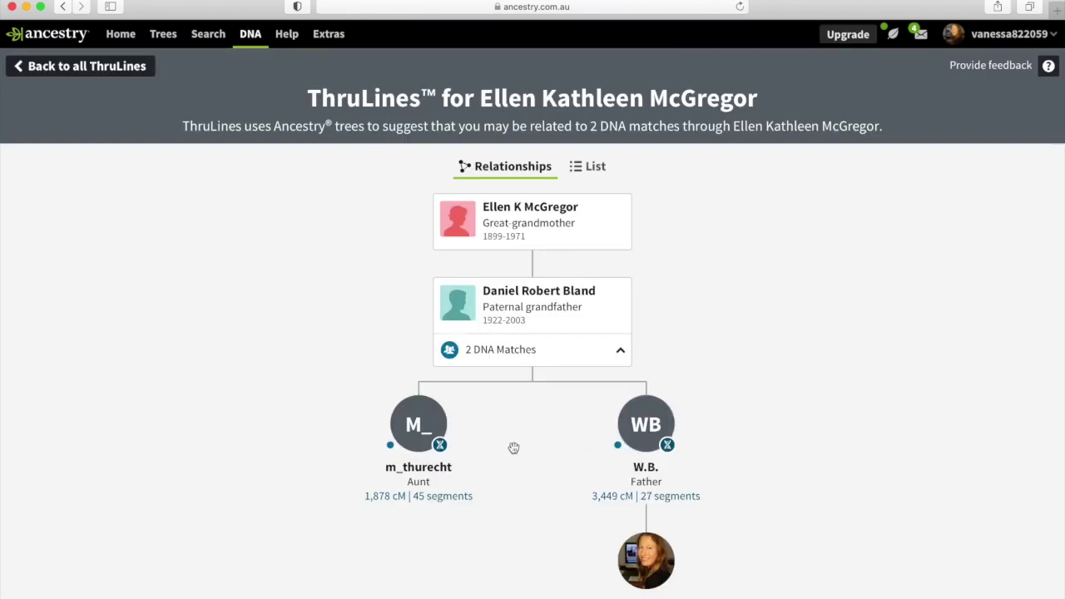
pyautogui.scroll(-2, 785, 473)
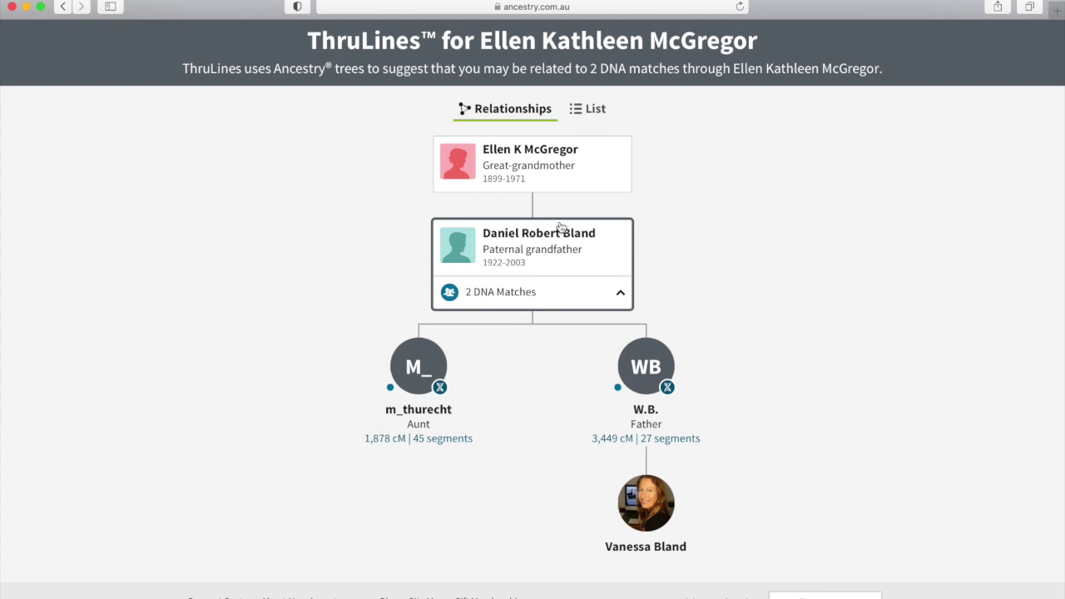
pyautogui.click(66, 9)
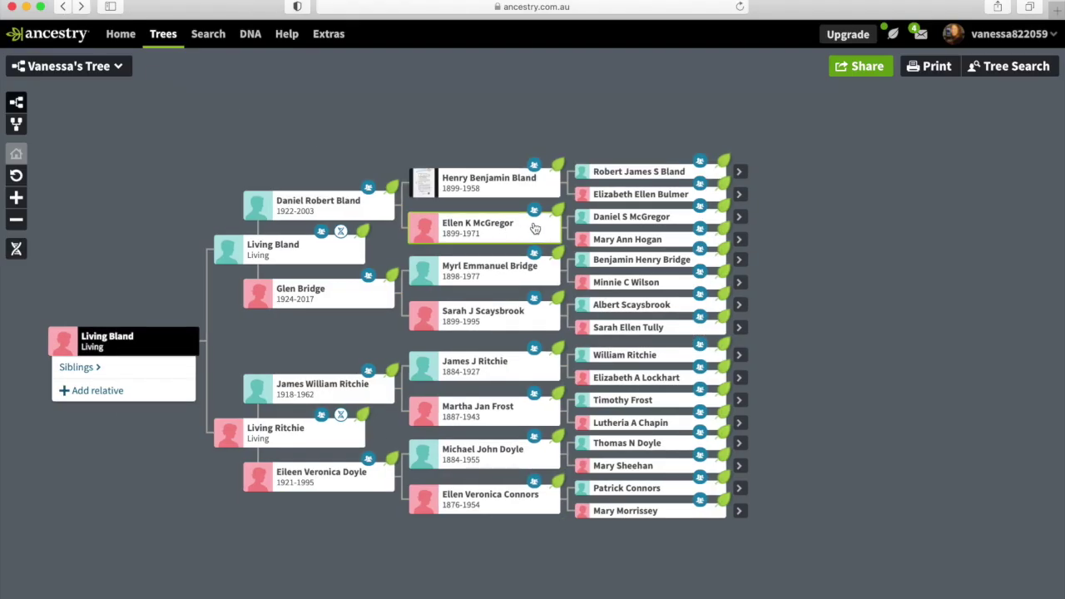
# Step: Examine the ThruLines relationships for the father of the paternal grandfather's mother, including the great-granduncle's branch, then return to the tree
pyautogui.click(647, 218)
pyautogui.click(573, 244)
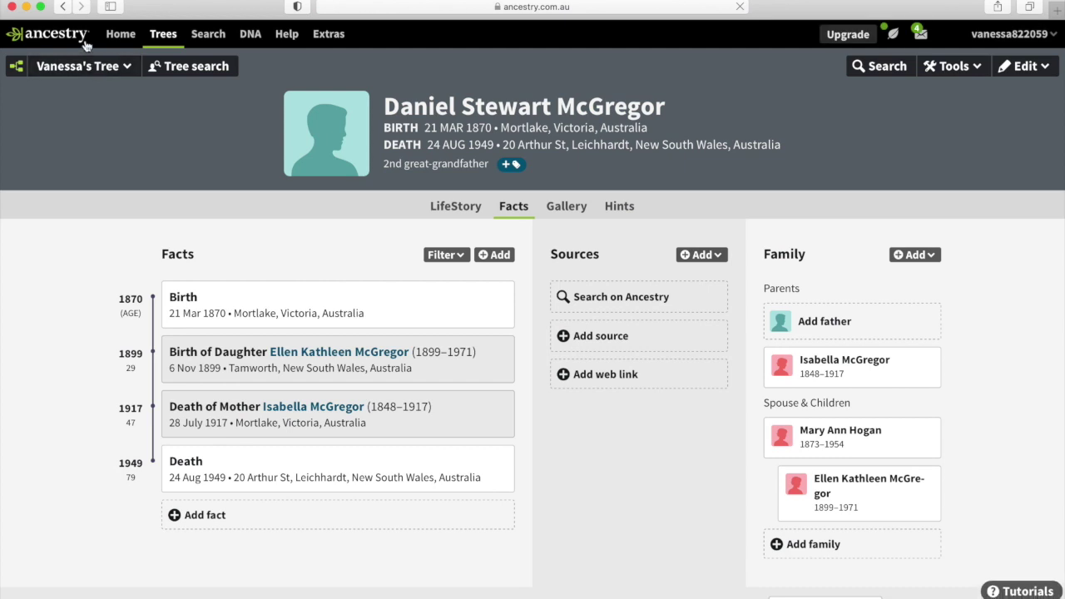
pyautogui.click(63, 7)
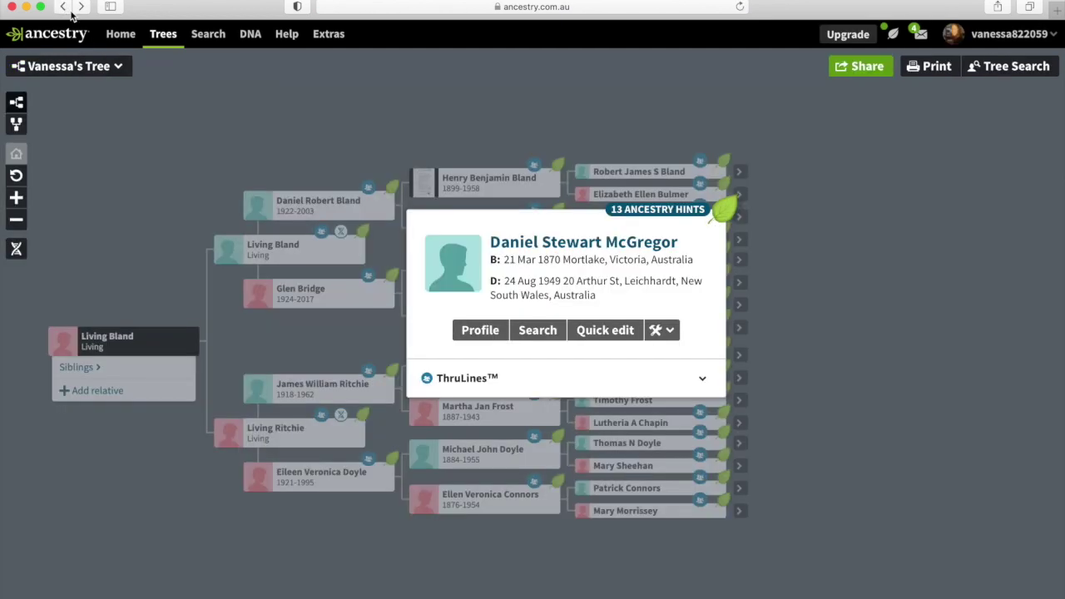
pyautogui.click(495, 379)
pyautogui.click(525, 438)
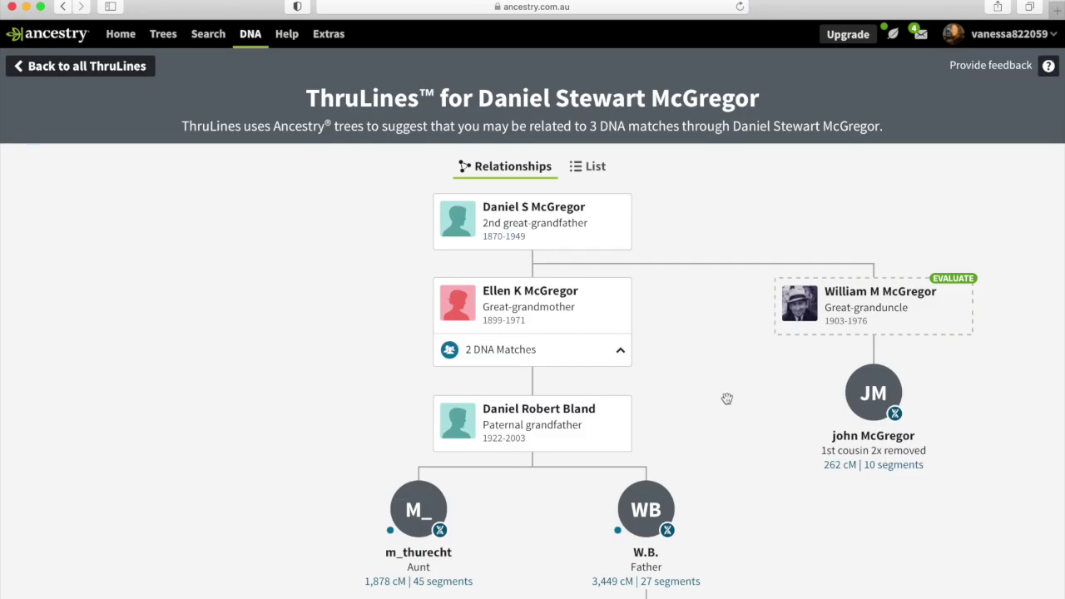
pyautogui.moveTo(723, 398); pyautogui.dragTo(707, 373)
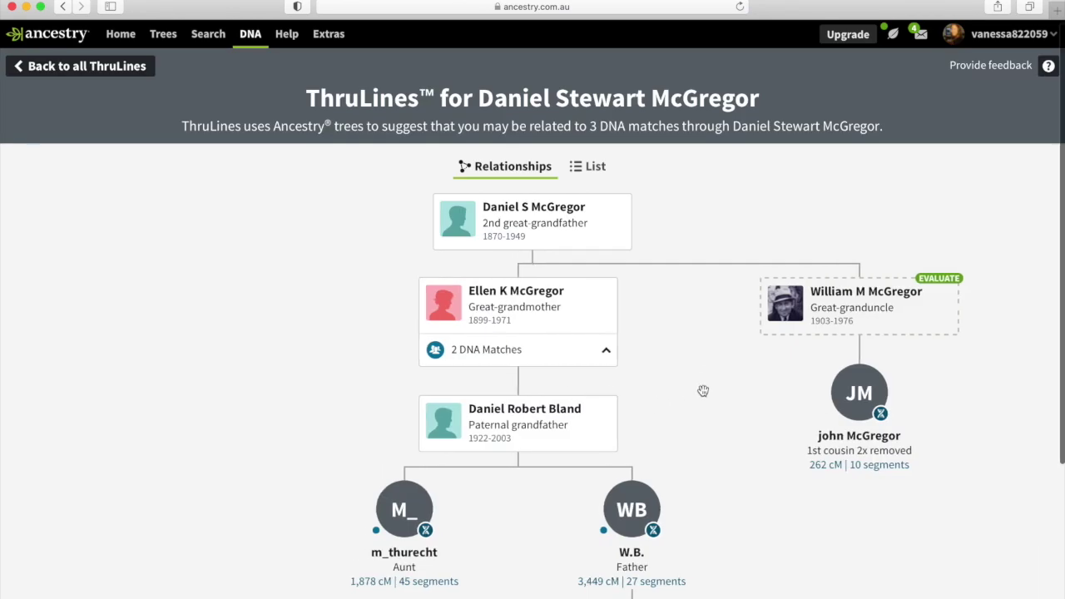
pyautogui.scroll(-2, 703, 391)
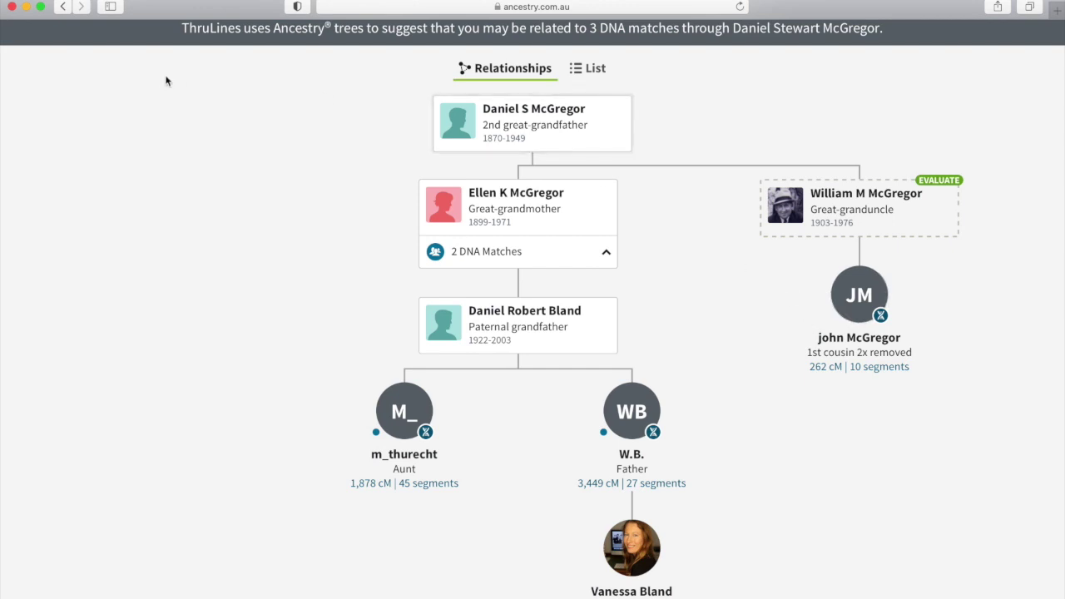
pyautogui.click(62, 7)
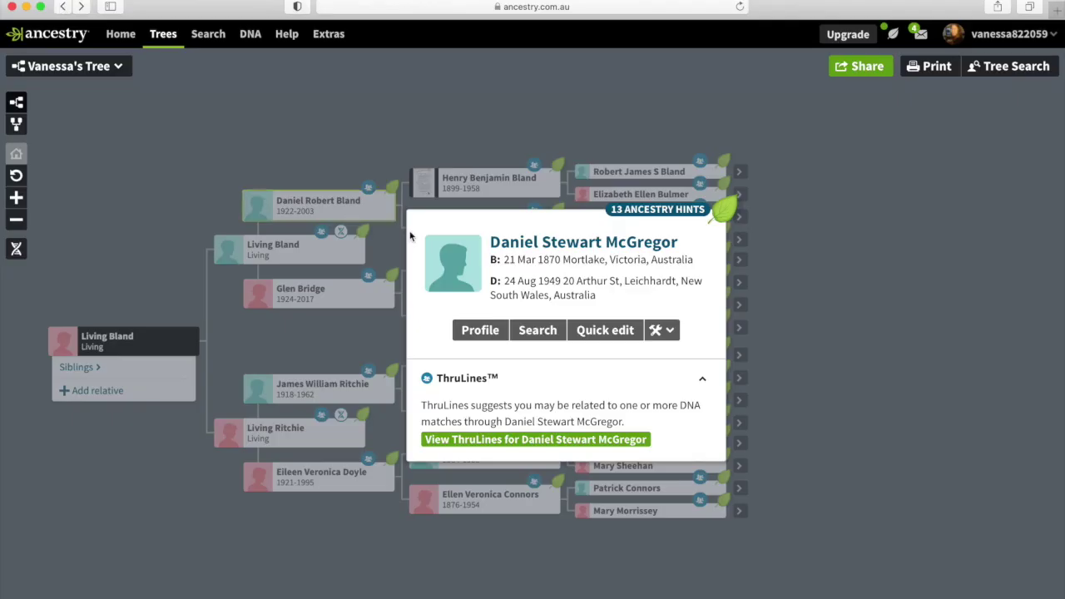
pyautogui.click(833, 311)
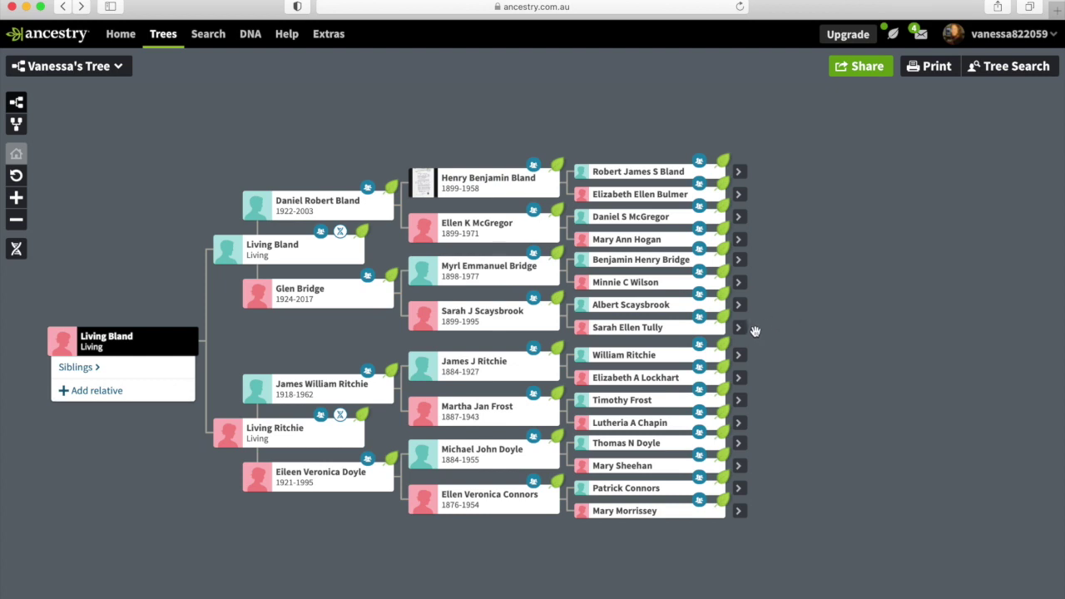
# Step: Open the ThruLines for the maternal grandfather's paternal grandfather and examine the DNA matches descending through the great-grandfather
pyautogui.click(676, 360)
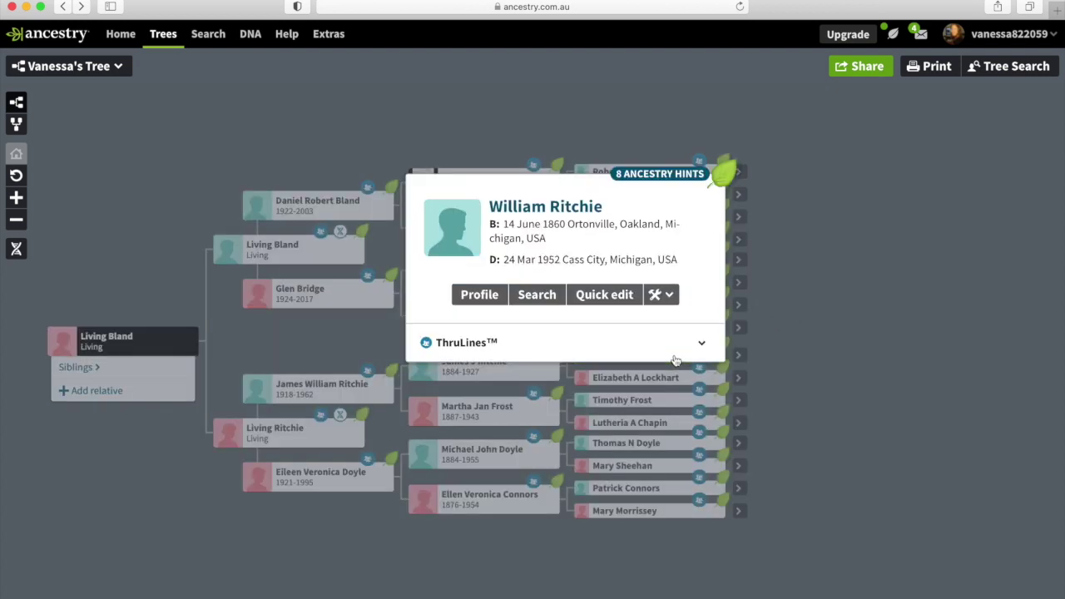
pyautogui.click(477, 347)
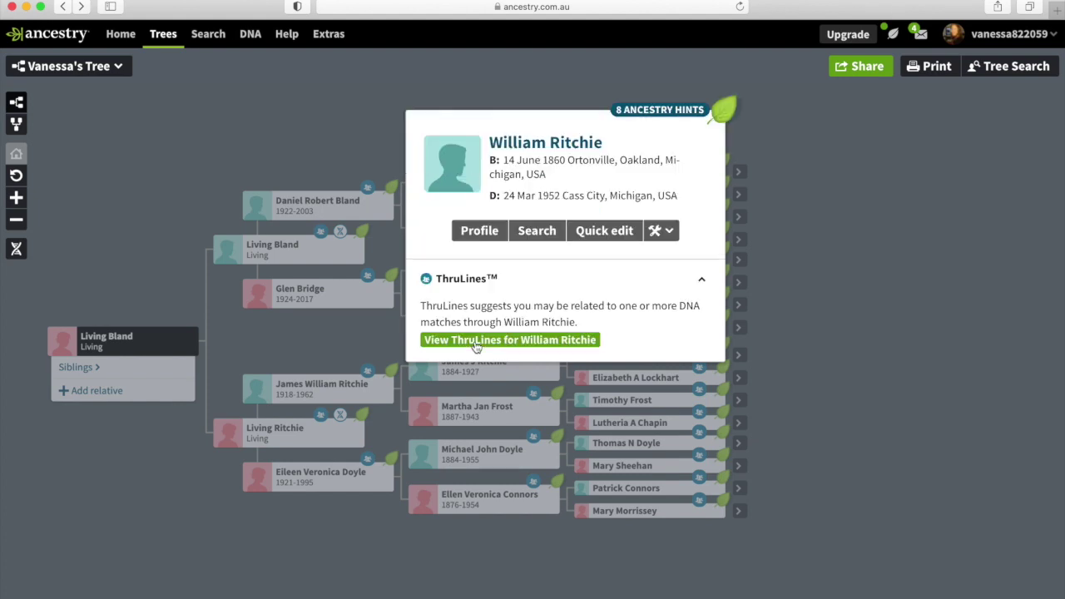
pyautogui.click(500, 340)
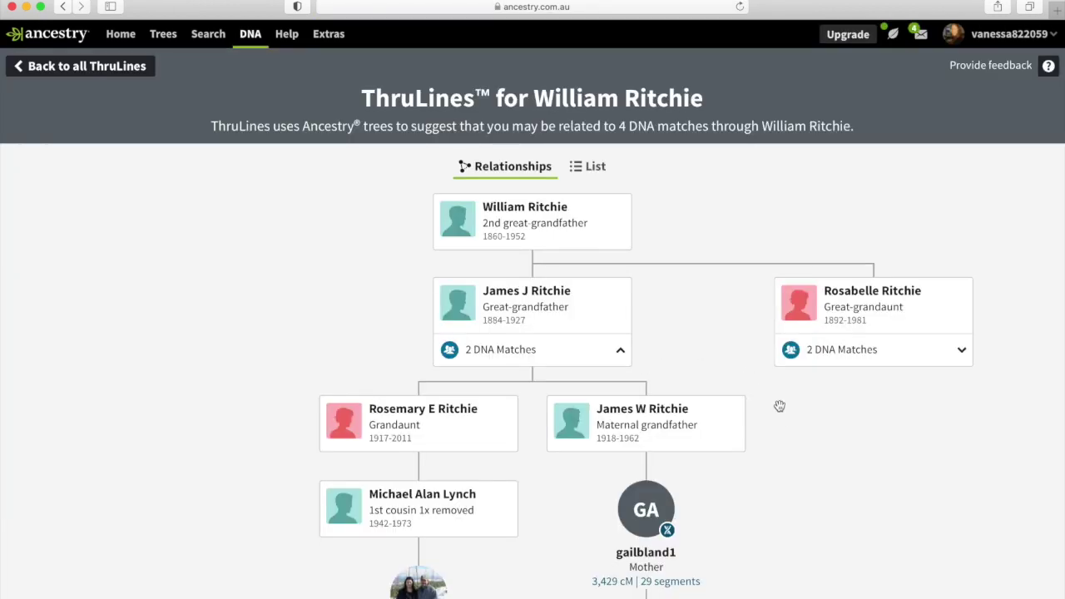
pyautogui.scroll(-3, 760, 401)
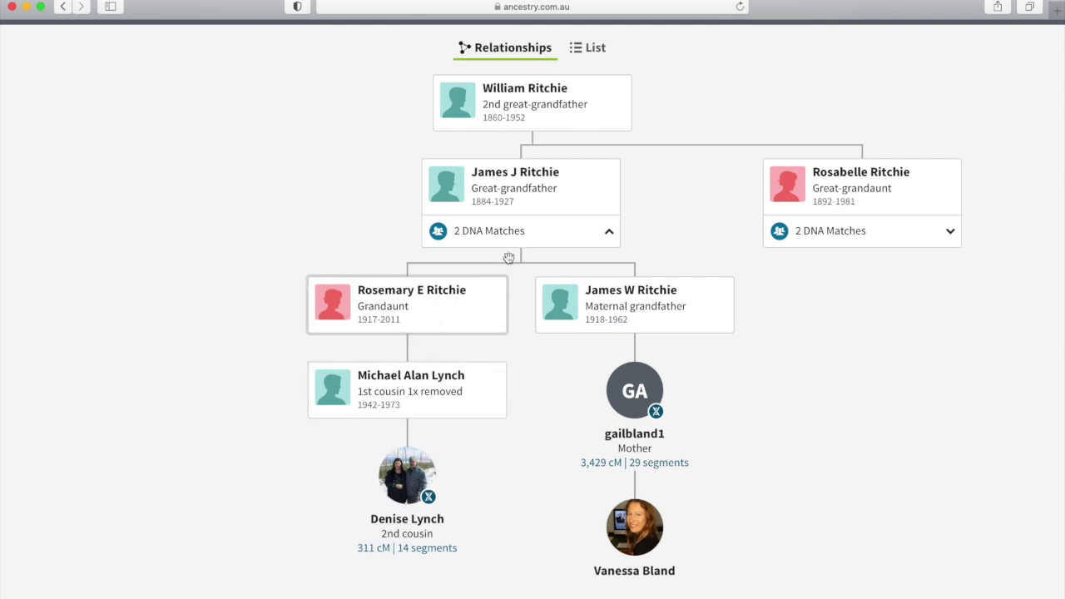
pyautogui.scroll(-1, 504, 216)
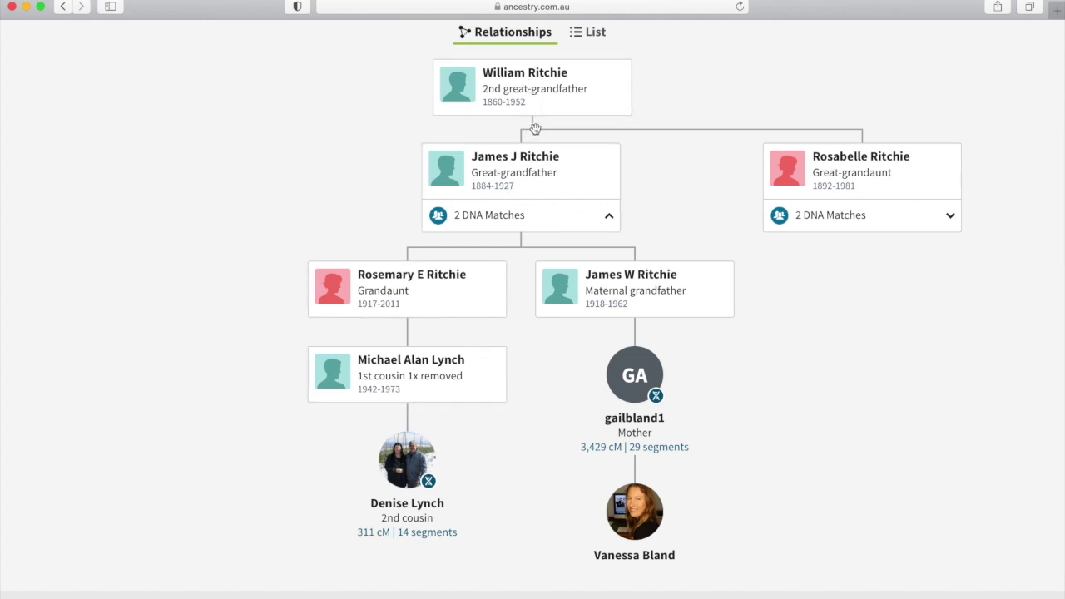
# Step: Expand the great-grandaunt's DNA matches, examine her descendants' branches, and return to the tree
pyautogui.click(859, 218)
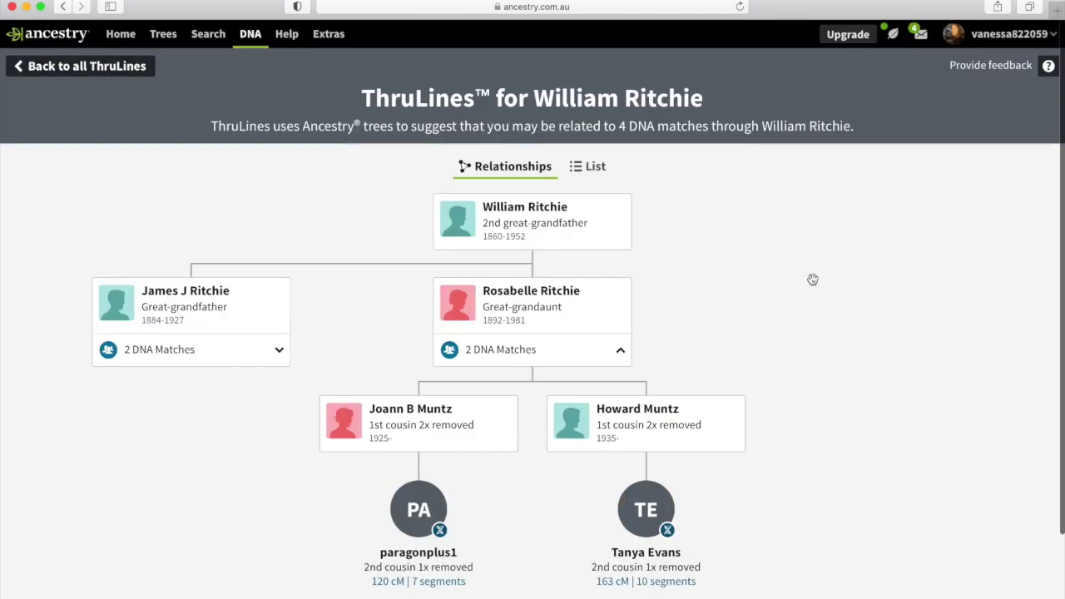
pyautogui.scroll(-2, 804, 295)
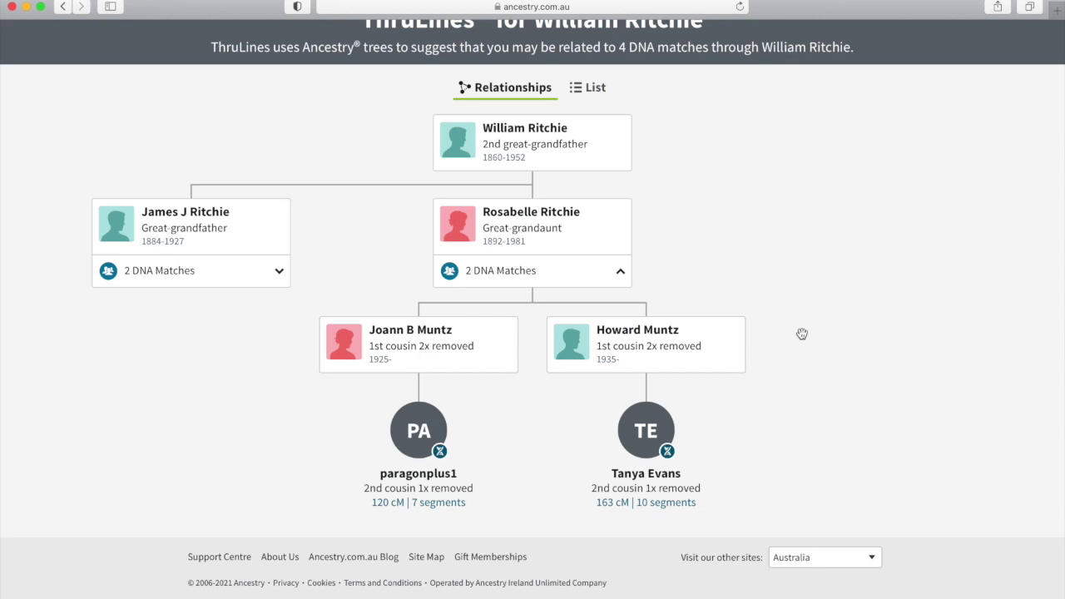
pyautogui.click(64, 6)
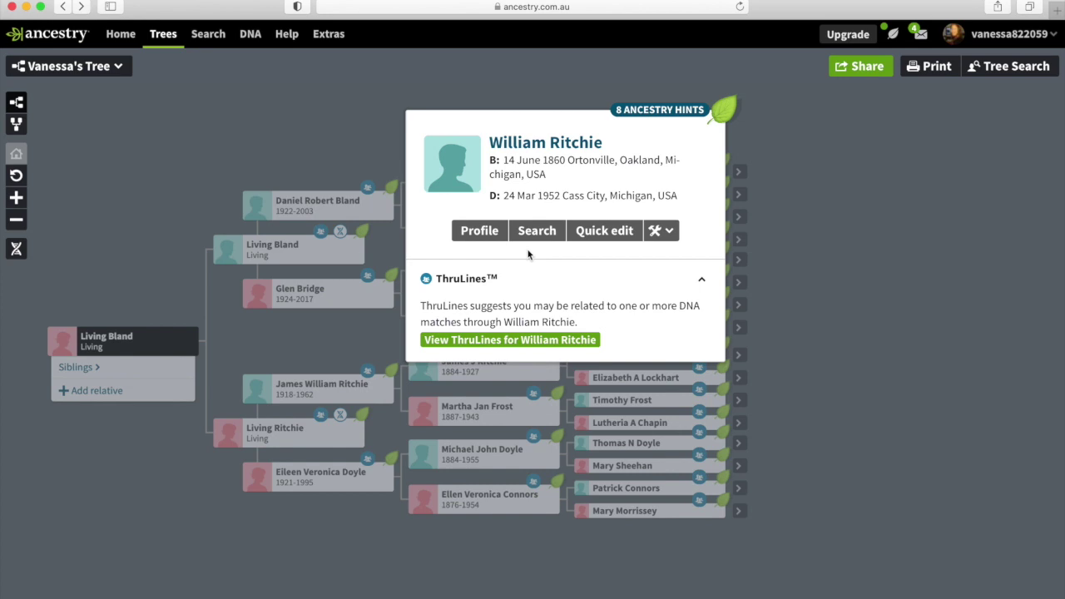
pyautogui.click(849, 358)
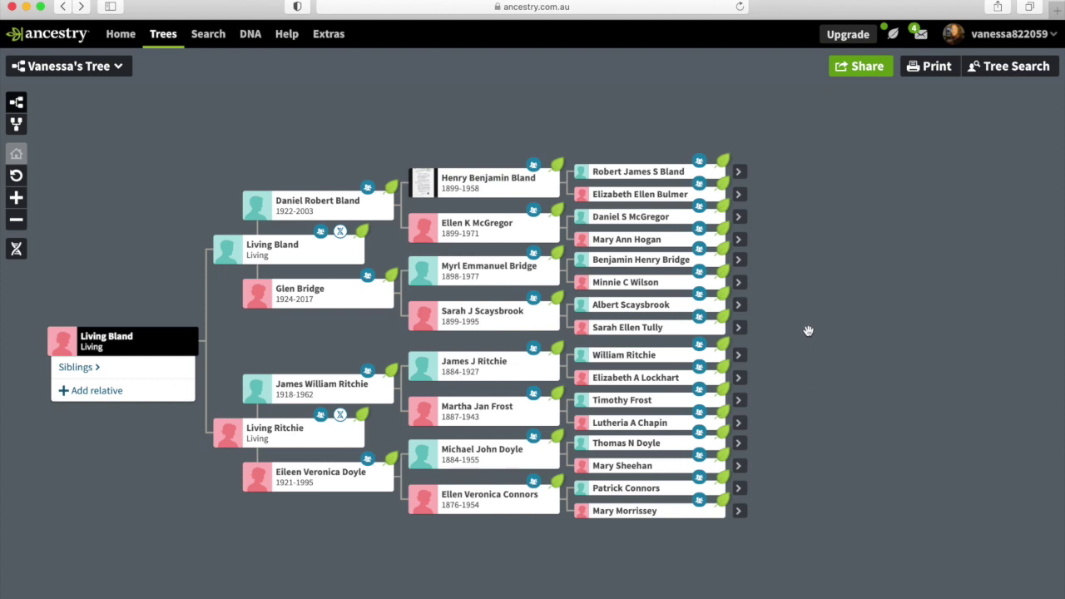
# Step: Expand the earlier generations behind the maternal grandfather's paternal grandfather, then his paternal grandmother, and examine which ancestors carry ThruLines icons
pyautogui.click(737, 356)
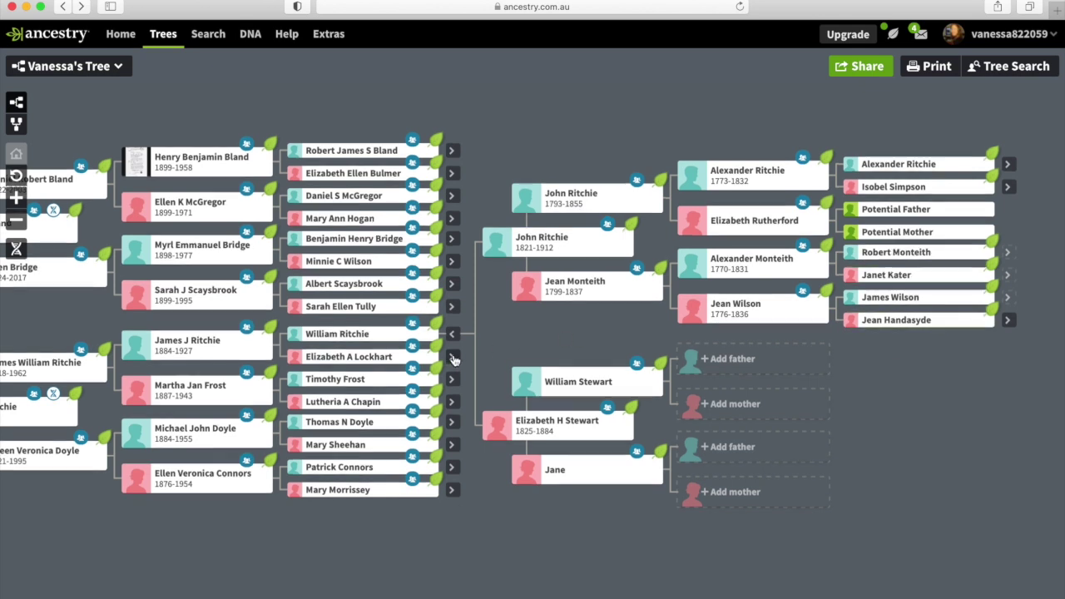
pyautogui.click(453, 358)
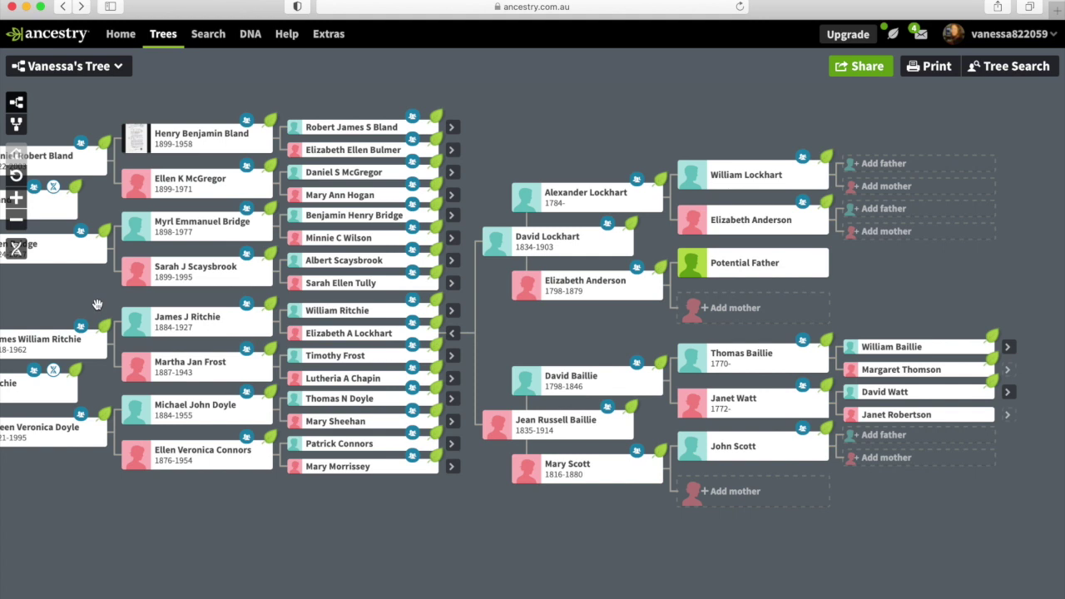
pyautogui.moveTo(66, 302); pyautogui.dragTo(287, 303)
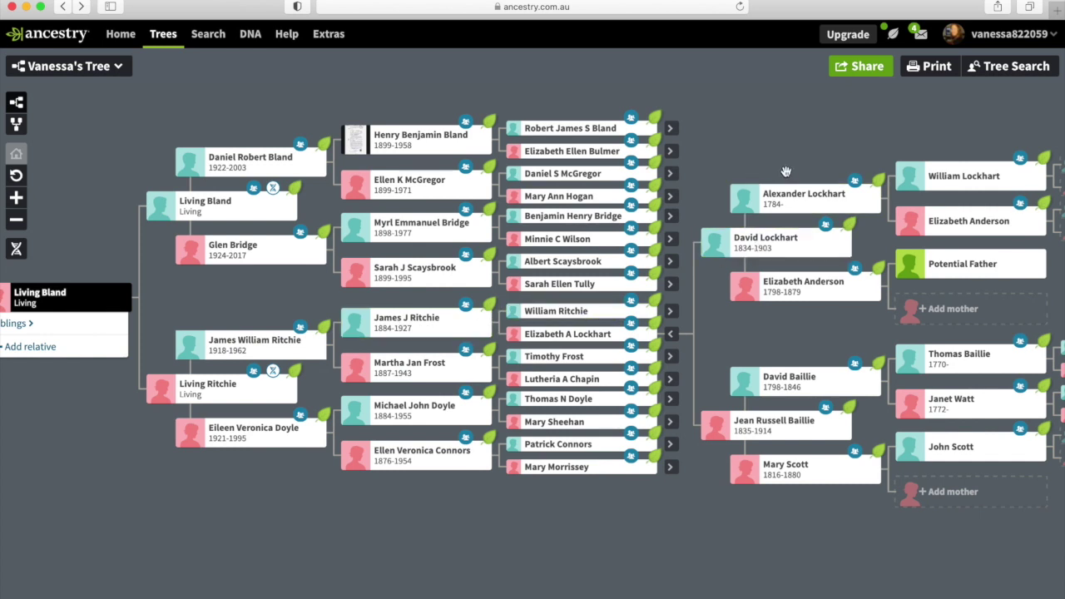
pyautogui.moveTo(846, 154); pyautogui.dragTo(677, 161)
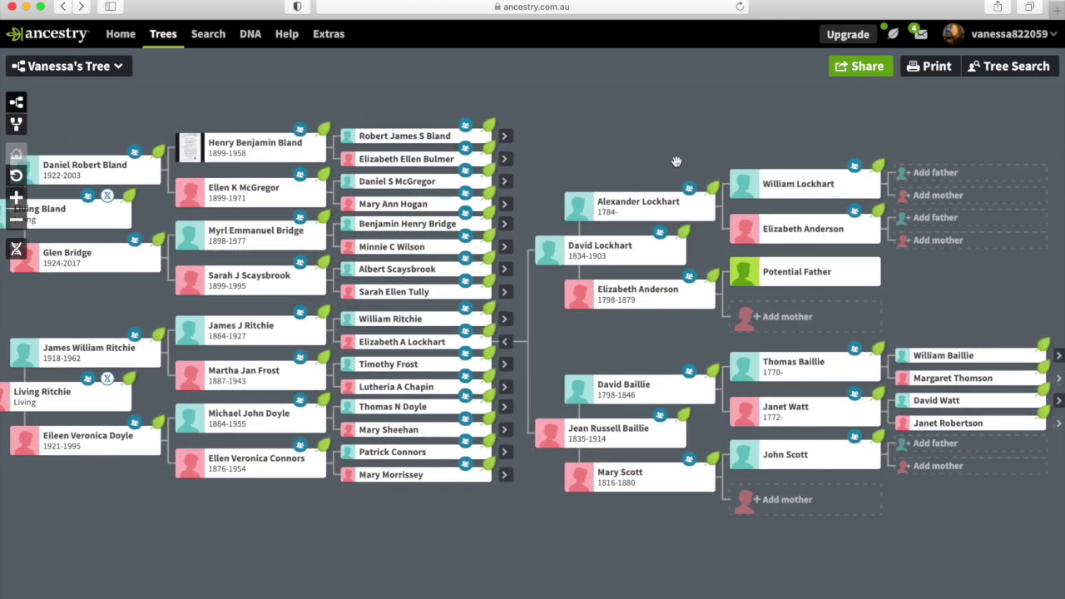